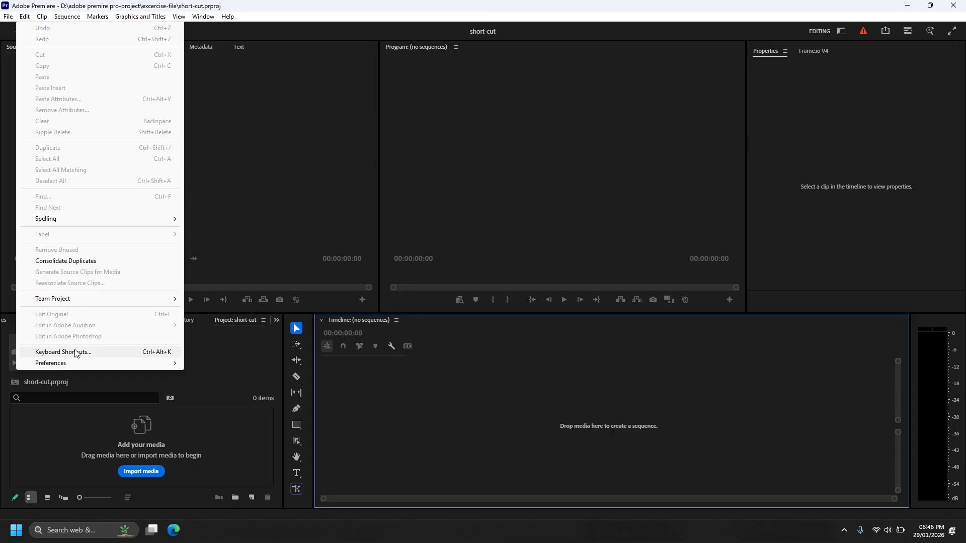
Step: Open the keyboard shortcuts settings and choose the Adobe Premiere Default preset
left_click(76, 352)
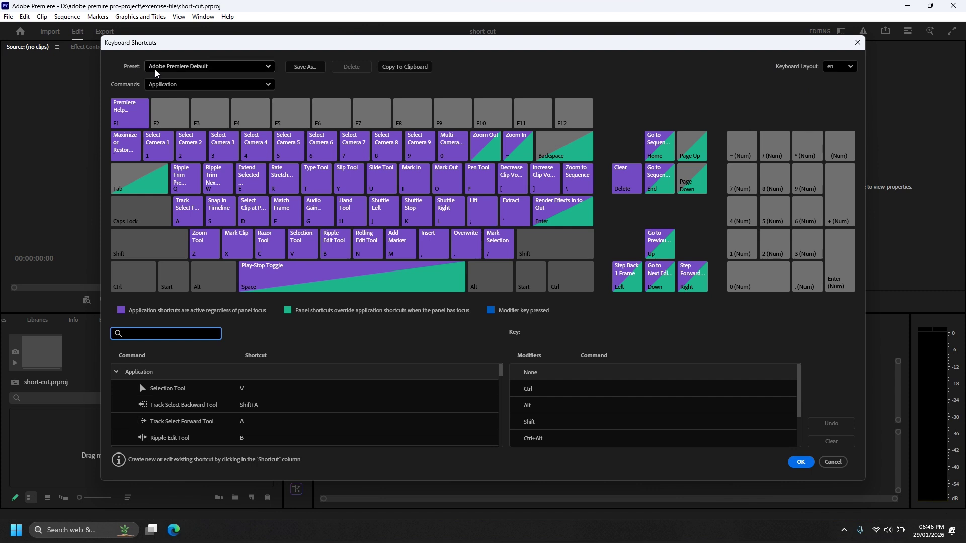
left_click(215, 69)
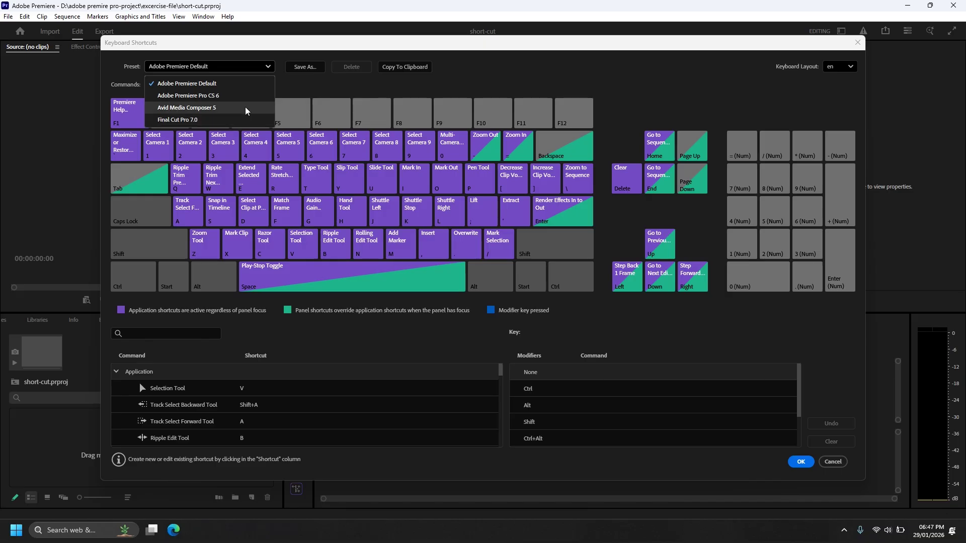
left_click(245, 84)
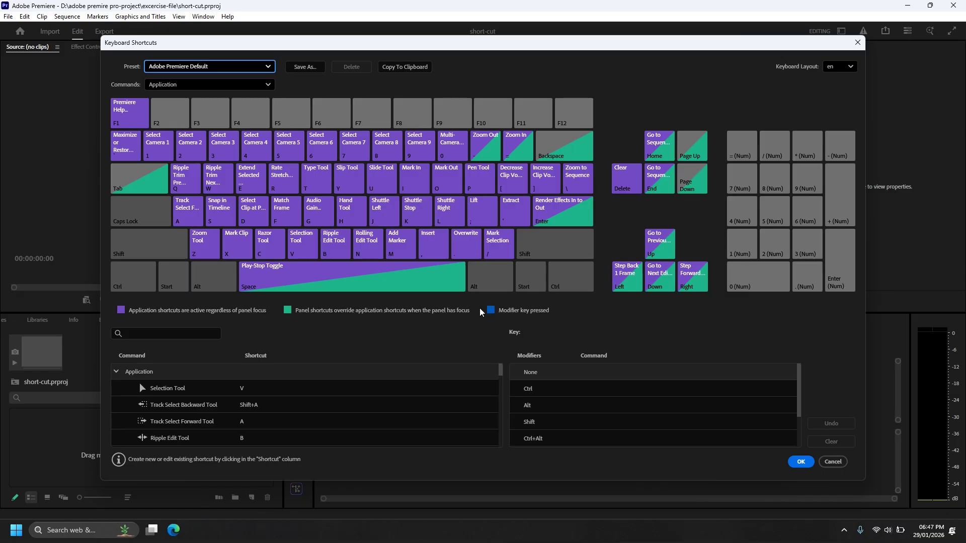
Step: Examine the shortcuts available on the keyboard layout with the Ctrl, Alt and Shift modifiers in turn
key("ctrl")
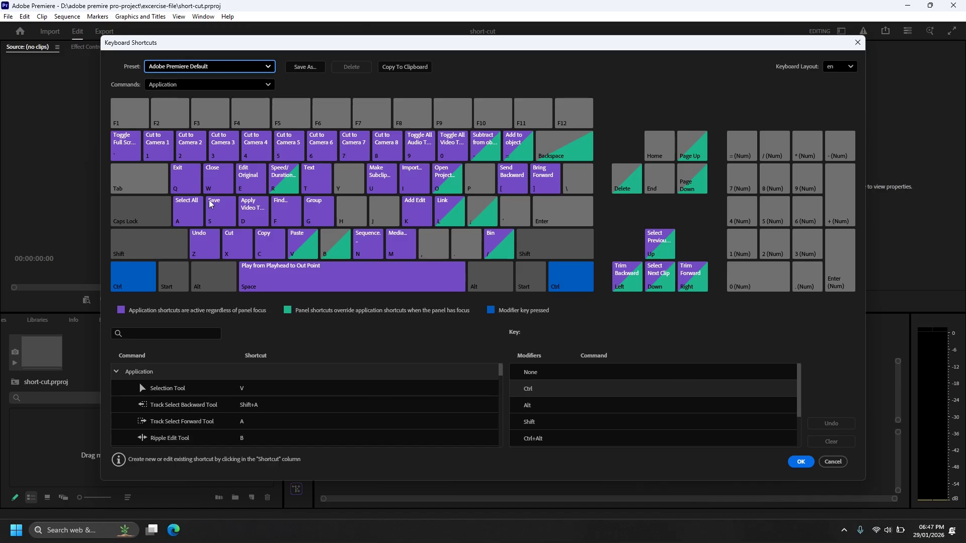
key("ctrl")
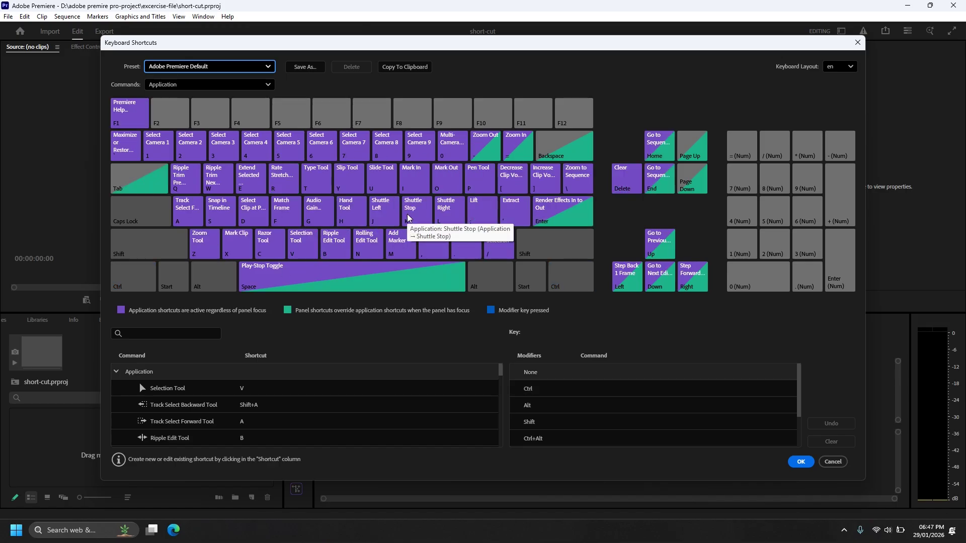
key("alt")
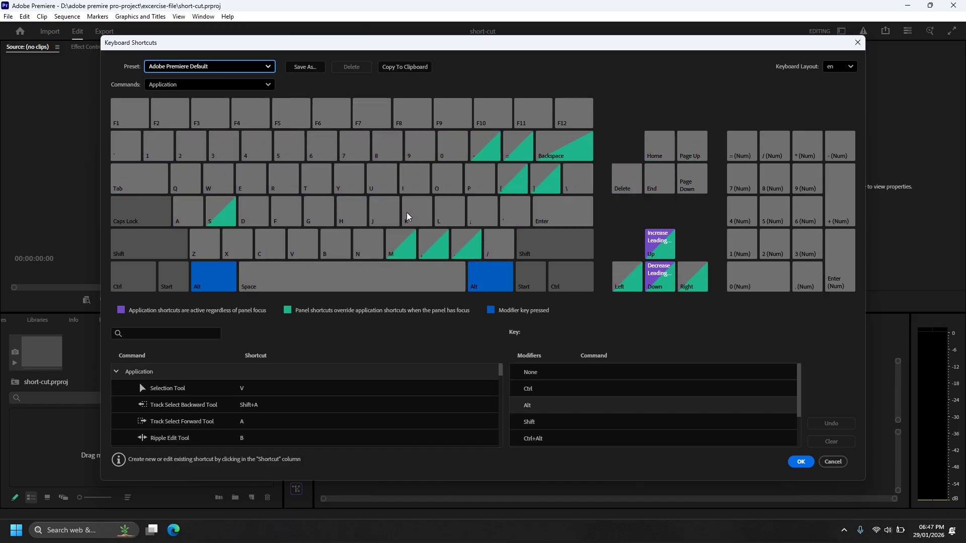
key("alt")
key("shift")
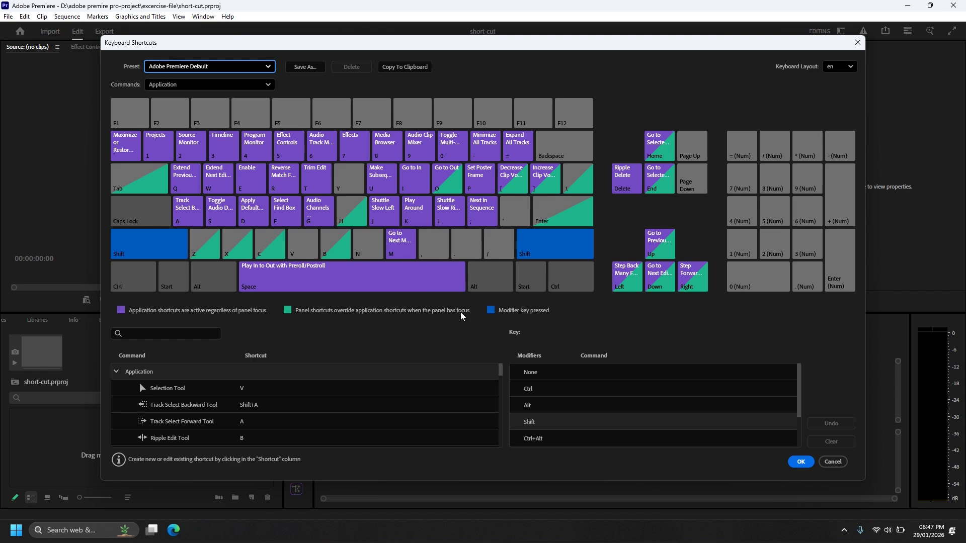
key("shift")
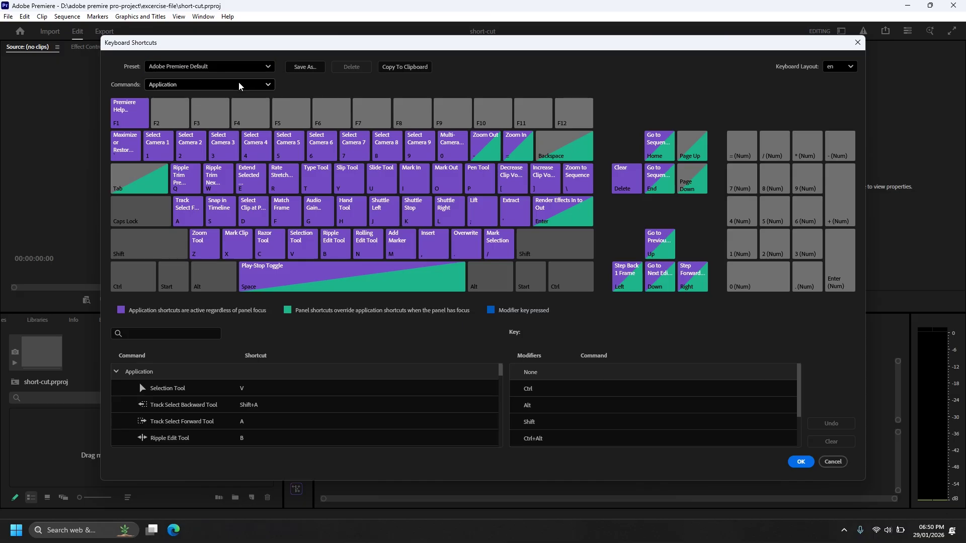
Step: View the shortcuts of the History Panel commands, and return the layout to the Application commands
left_click(238, 83)
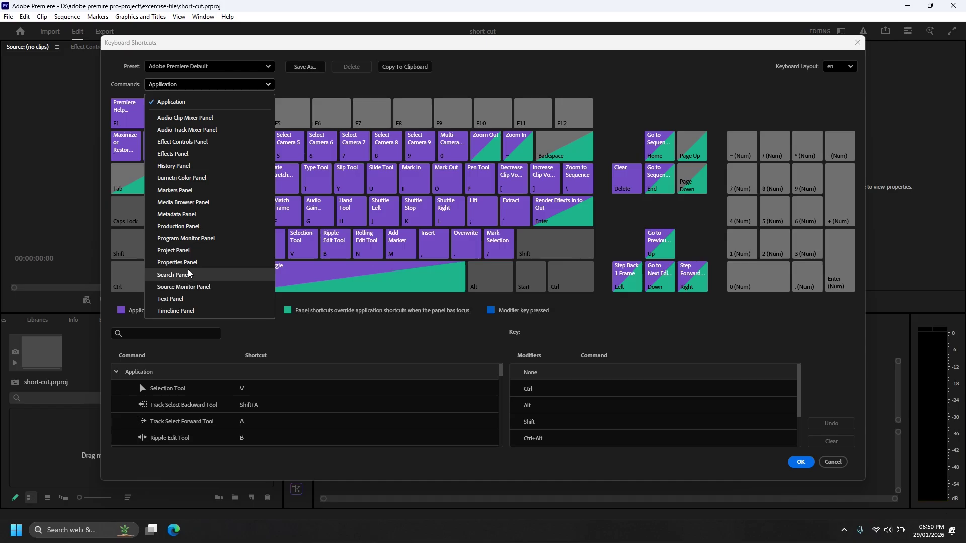
left_click(203, 165)
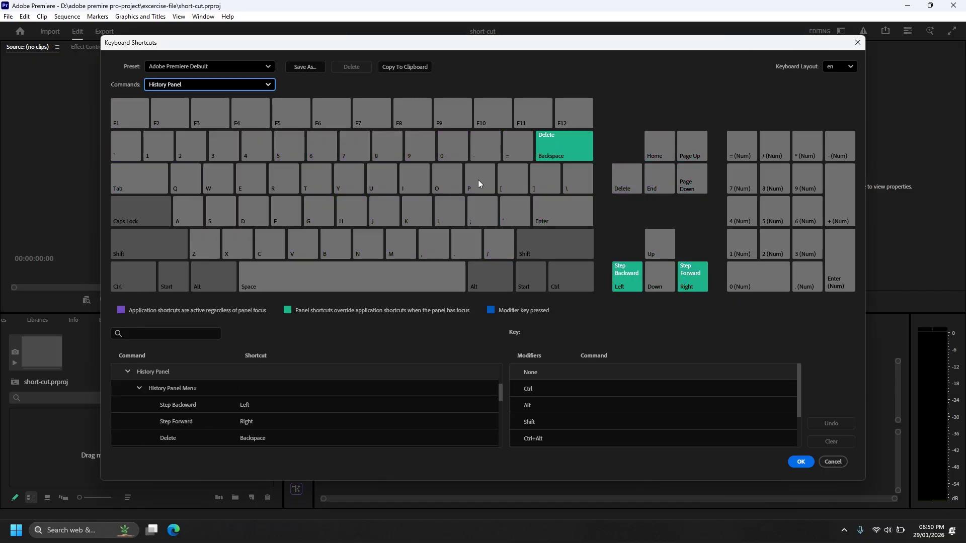
left_click(256, 87)
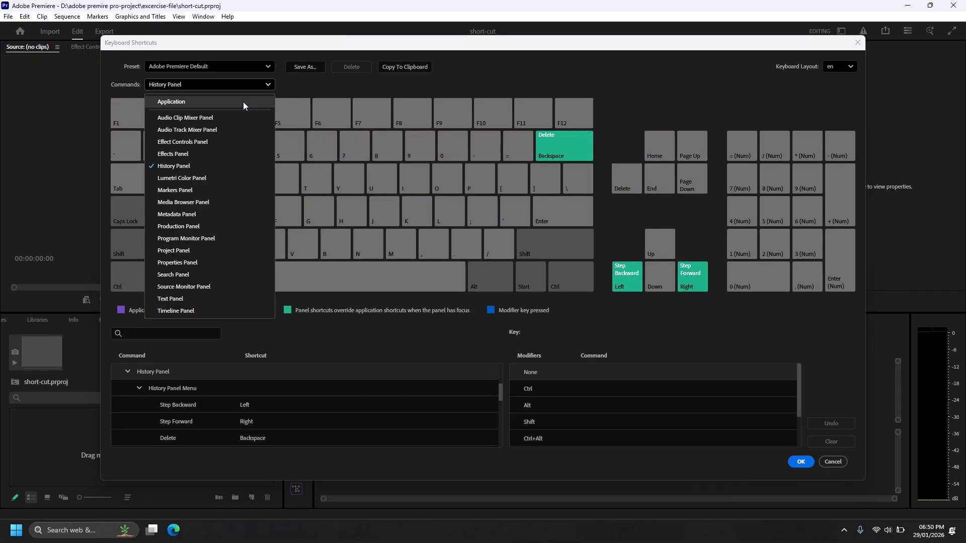
left_click(243, 101)
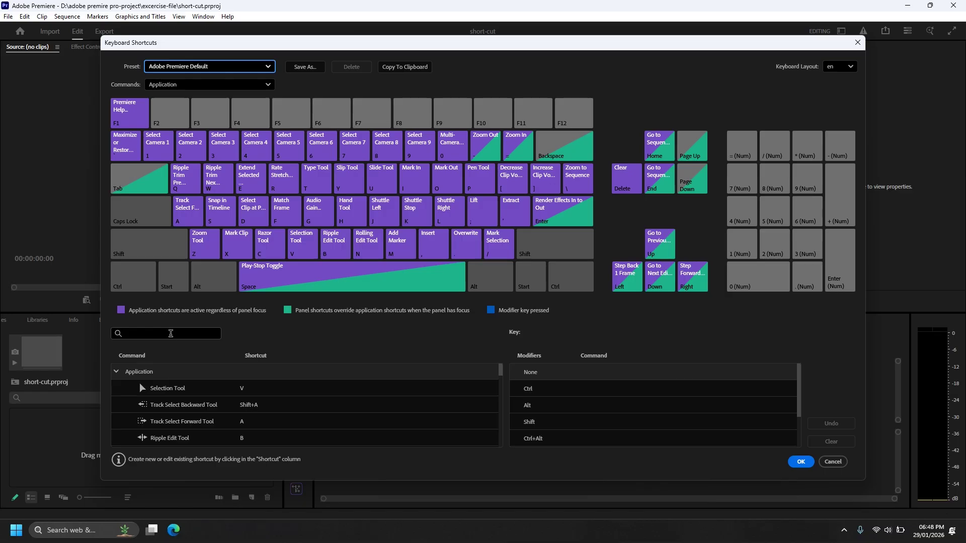
Step: Search the shortcut commands for "copy", and clear the search to browse the full command list
left_click(170, 333)
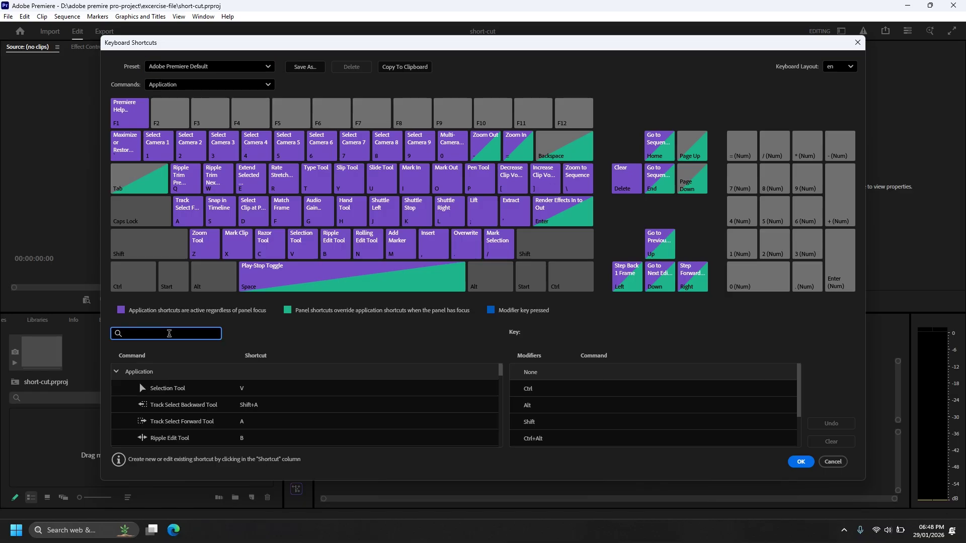
type("copy")
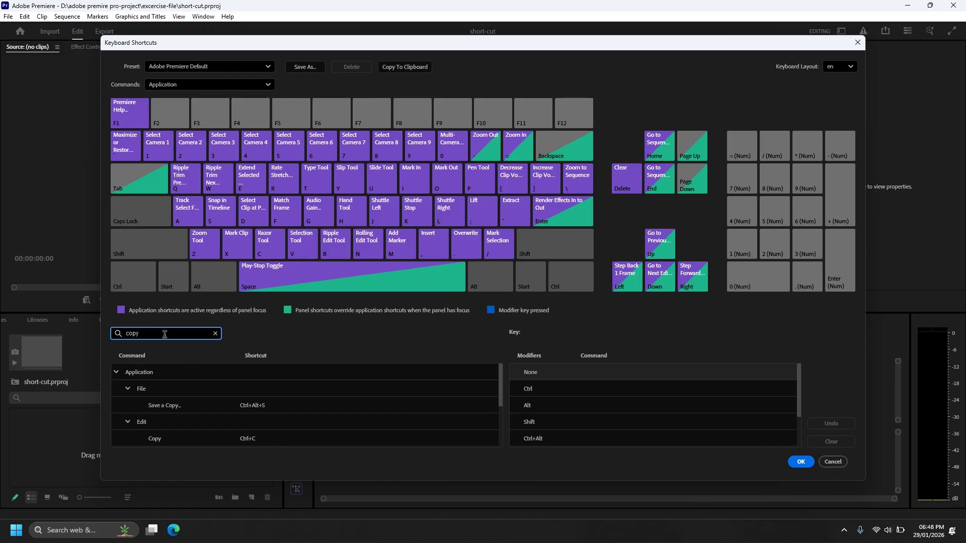
key("BackSpace")
key("BackSpace")
key("BackSpace")
key("BackSpace")
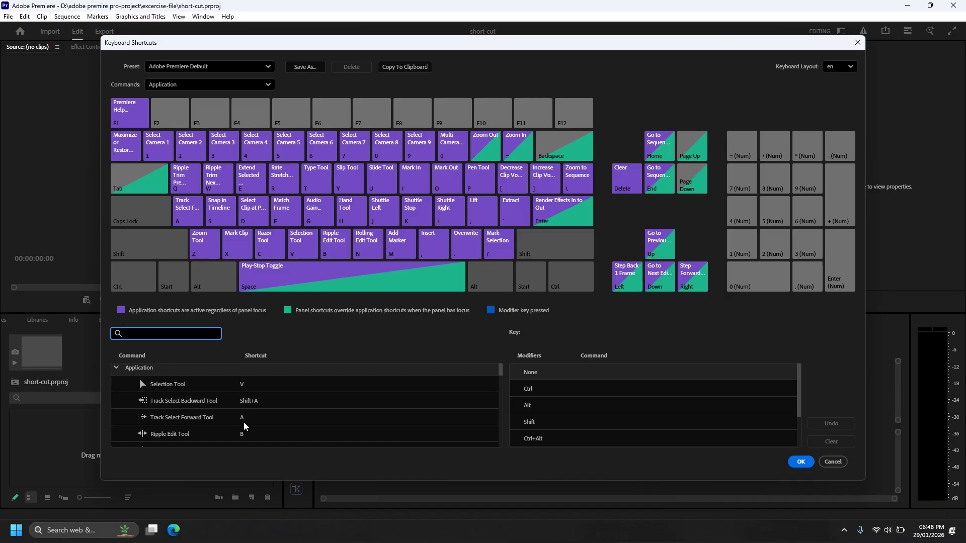
scroll(261, 437, "down", 1)
scroll(261, 438, "up", 1)
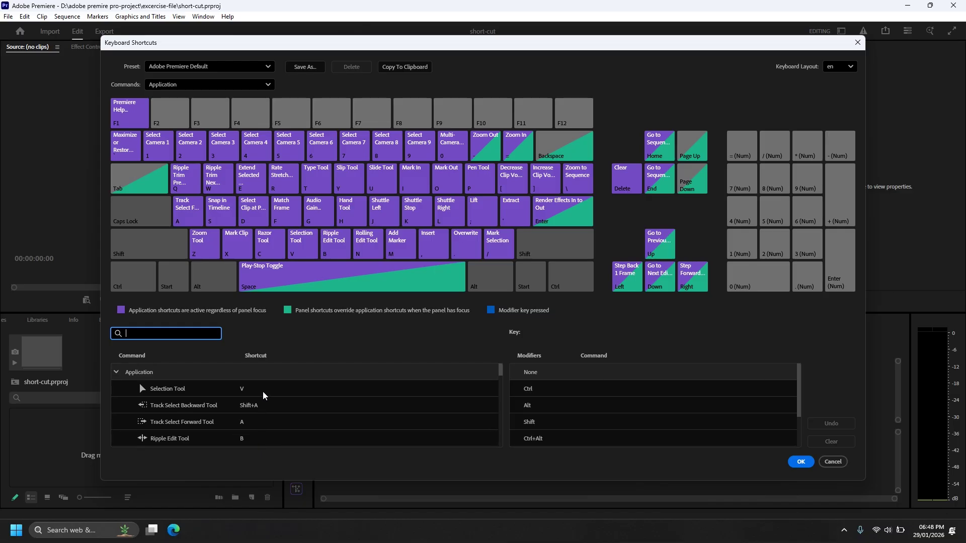
left_click(300, 343)
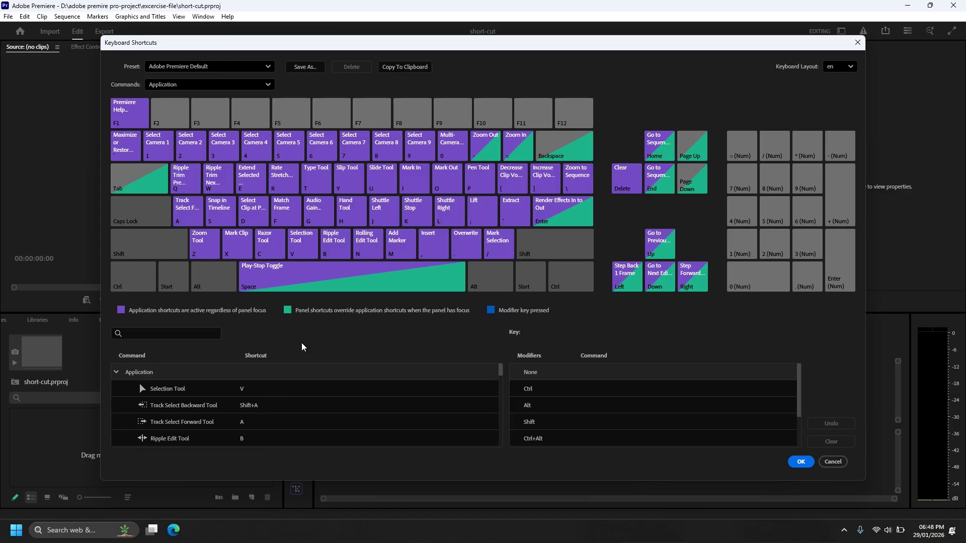
Step: Find the Rectangle Tool with "rec", review the R key's assignments, assign it Alt+R, and apply and try the shortcut
left_click(167, 332)
type("rec")
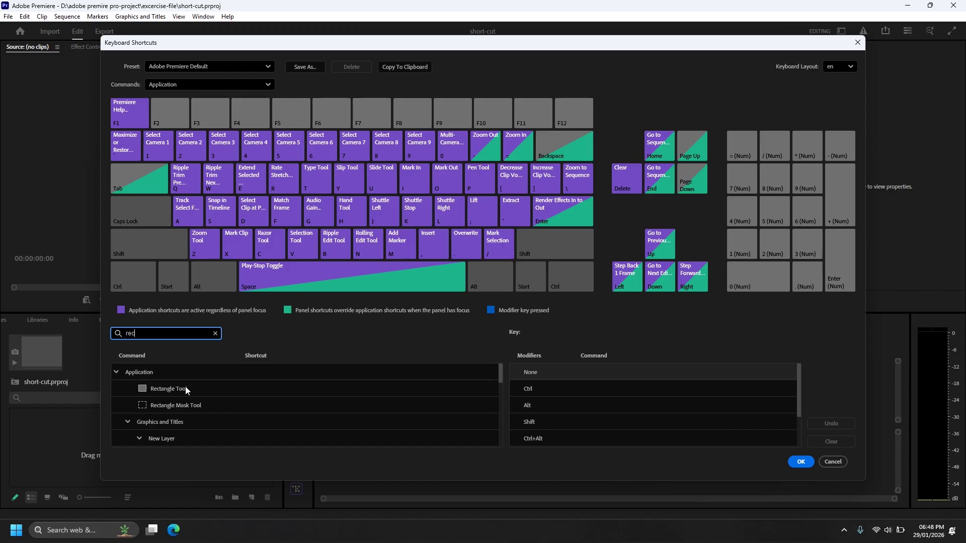
left_click(251, 389)
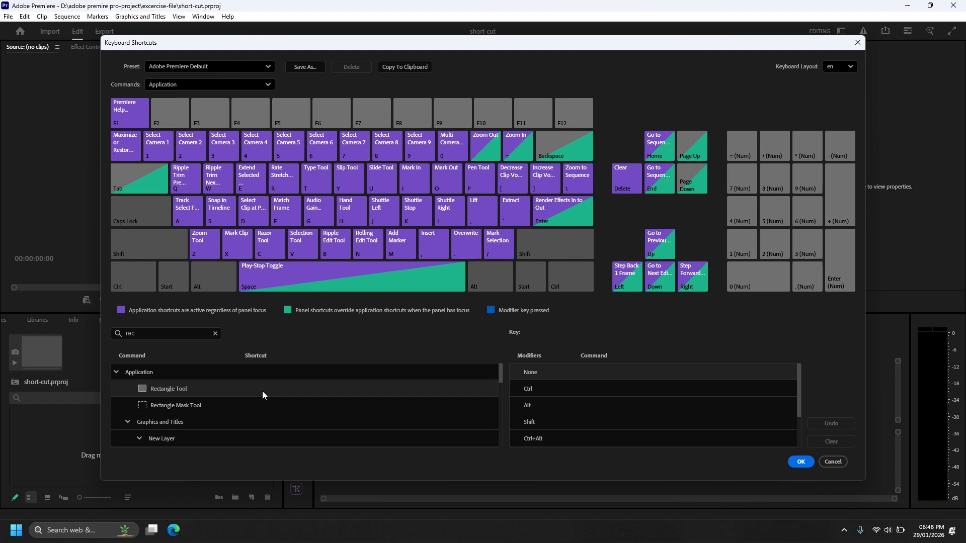
left_click(291, 186)
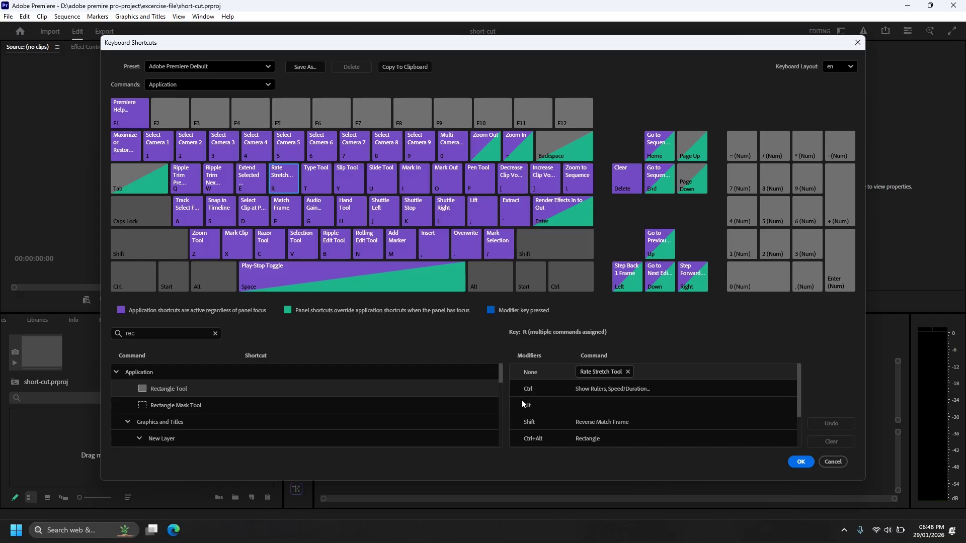
scroll(600, 403, "down", 3)
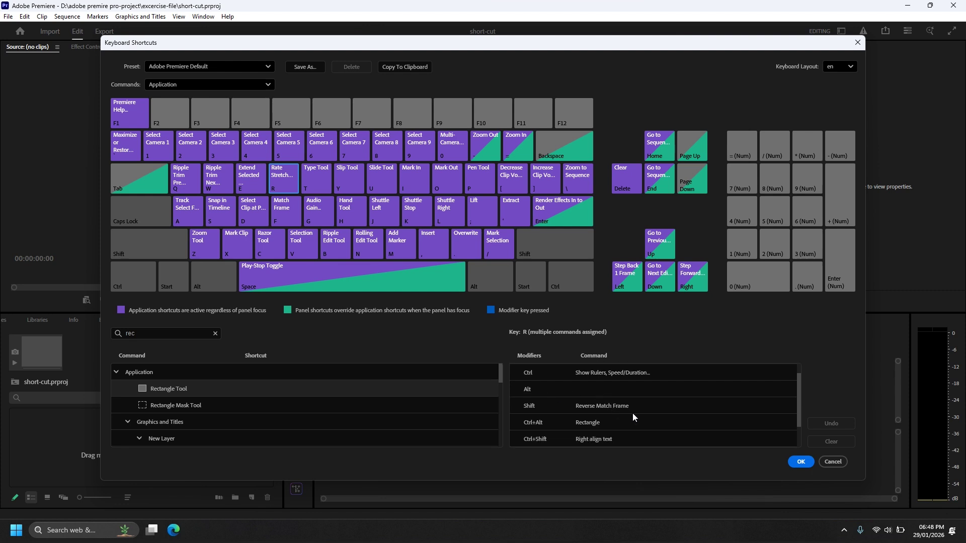
scroll(629, 433, "up", 3)
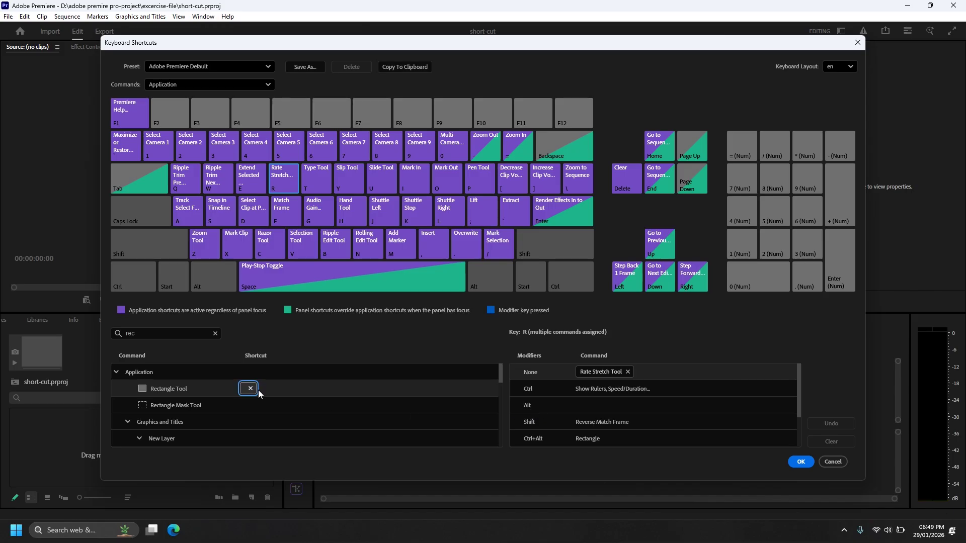
key("alt+r")
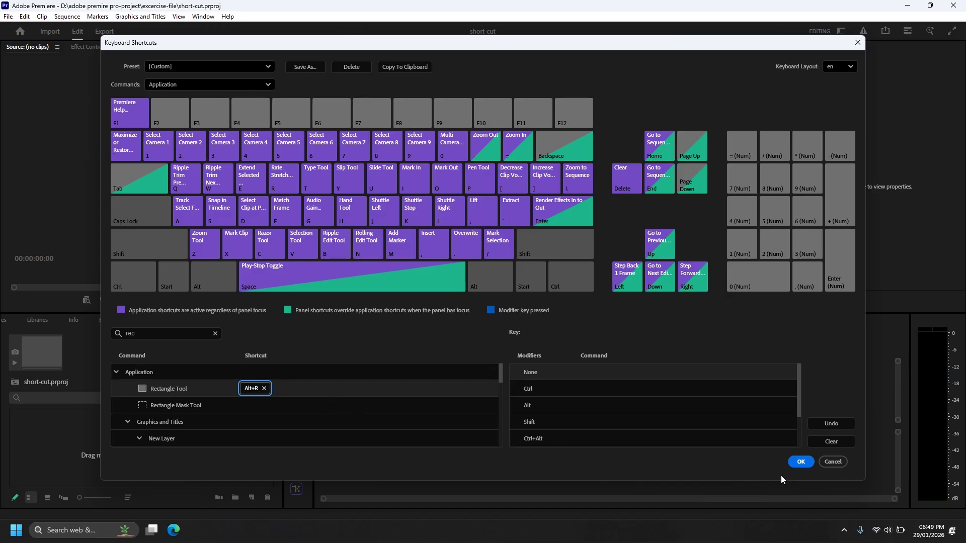
left_click(799, 462)
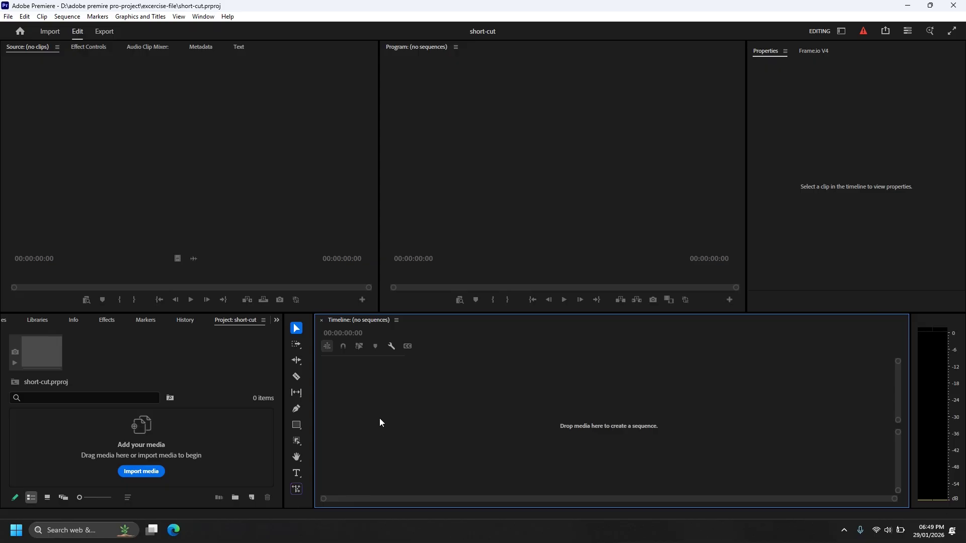
key("alt+r")
Step: Reopen the keyboard shortcuts, find the Rectangle Tool with "rec", and remove its assigned shortcut
left_click(26, 20)
left_click(79, 352)
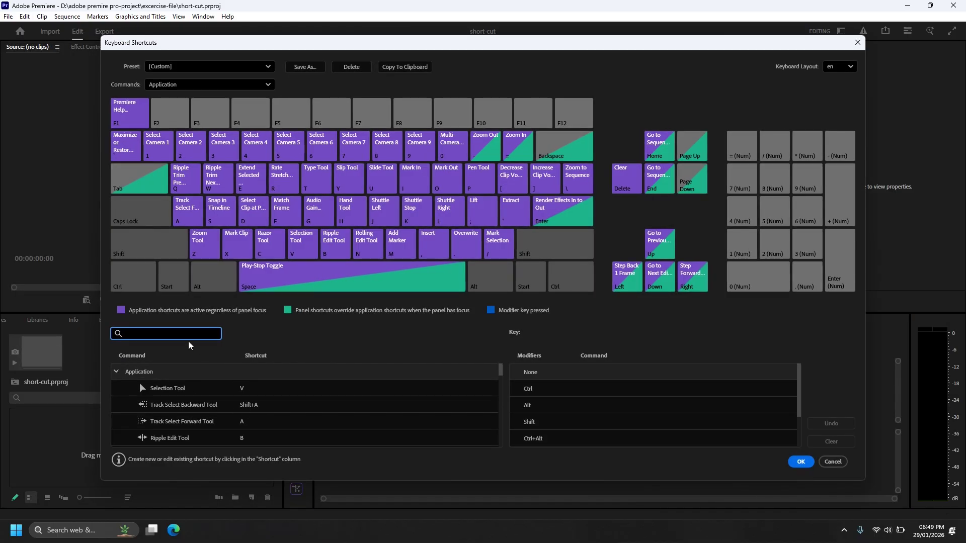
type("red")
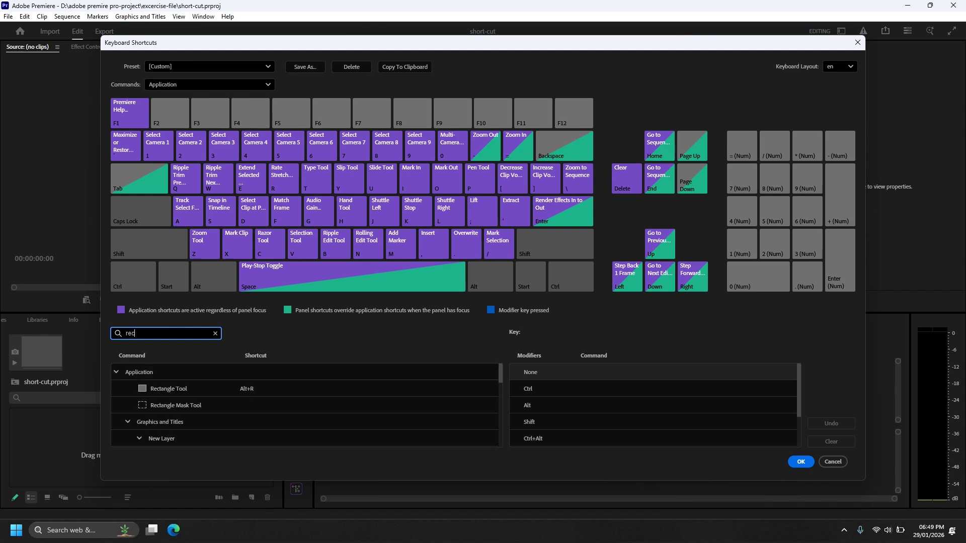
left_click(262, 392)
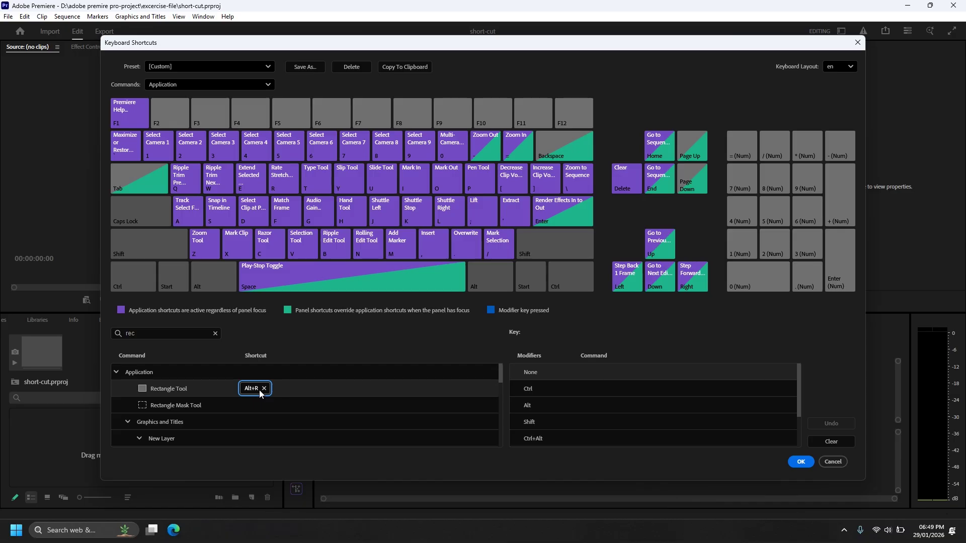
left_click(265, 391)
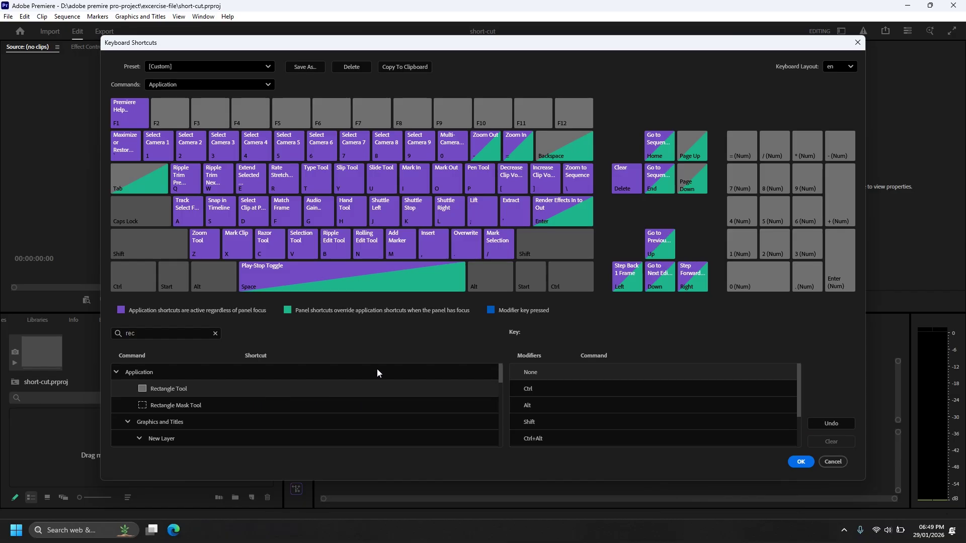
Step: Check the T key's modifier combinations, assign Alt+Shift+T to the Rectangle Tool, and apply the change
left_click(315, 182)
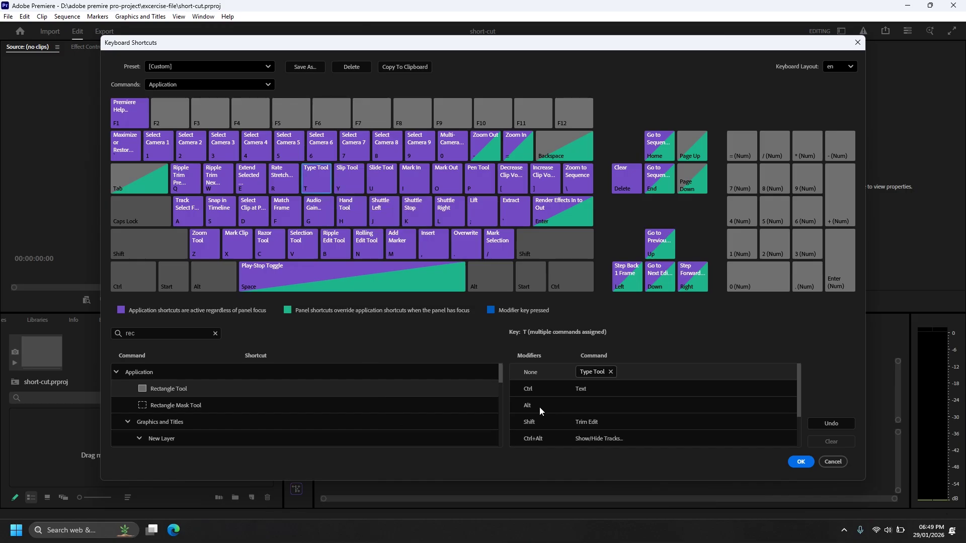
scroll(608, 404, "down", 3)
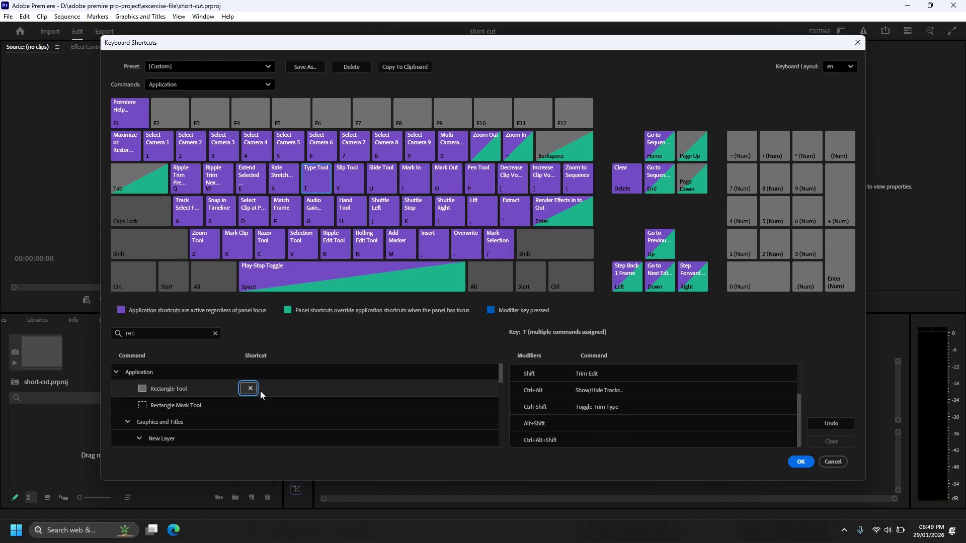
key("alt+shift+t")
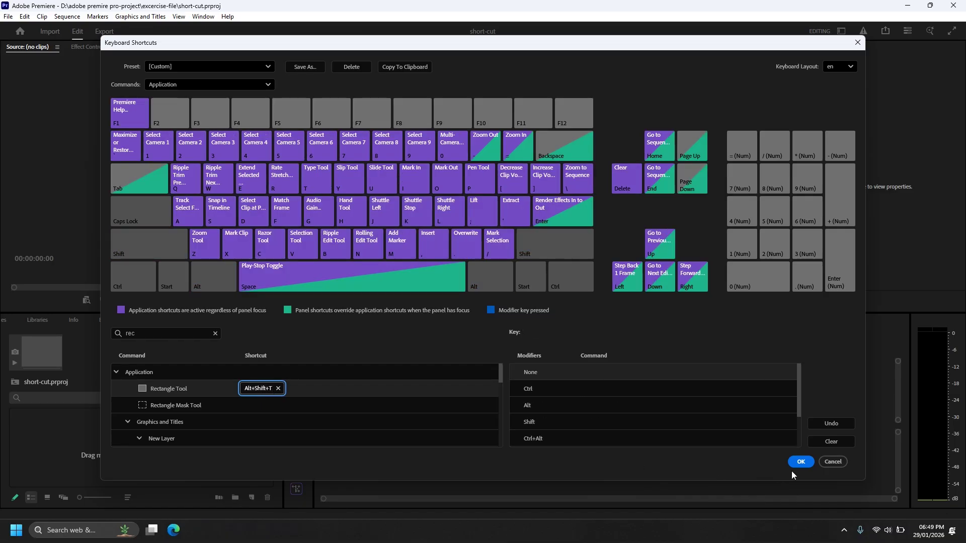
left_click(801, 462)
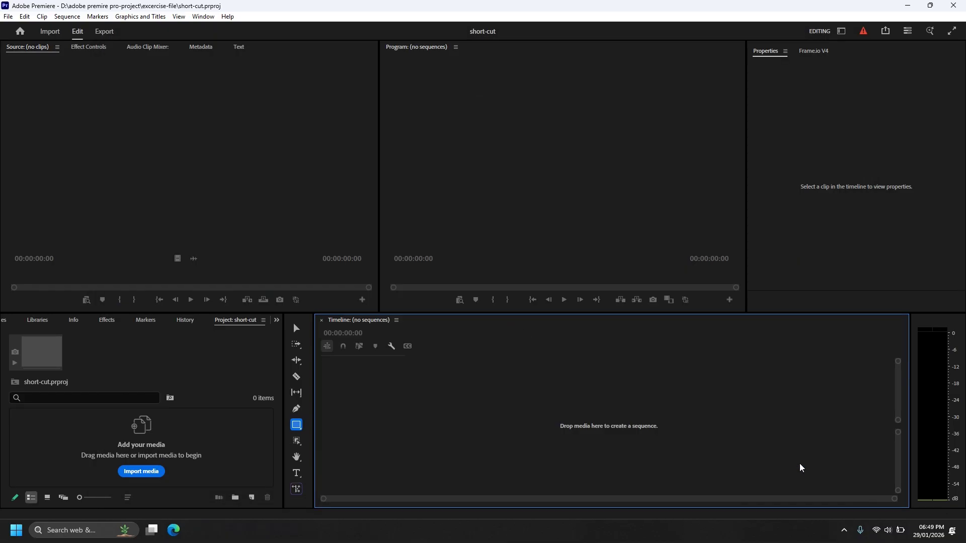
Step: Switch to the Selection tool, focus the timeline, and activate the Rectangle Tool with its custom shortcut
left_click(296, 328)
left_click(389, 437)
key("r")
Step: Reopen the keyboard shortcuts and save the custom layout as a preset named "sant"
left_click(25, 17)
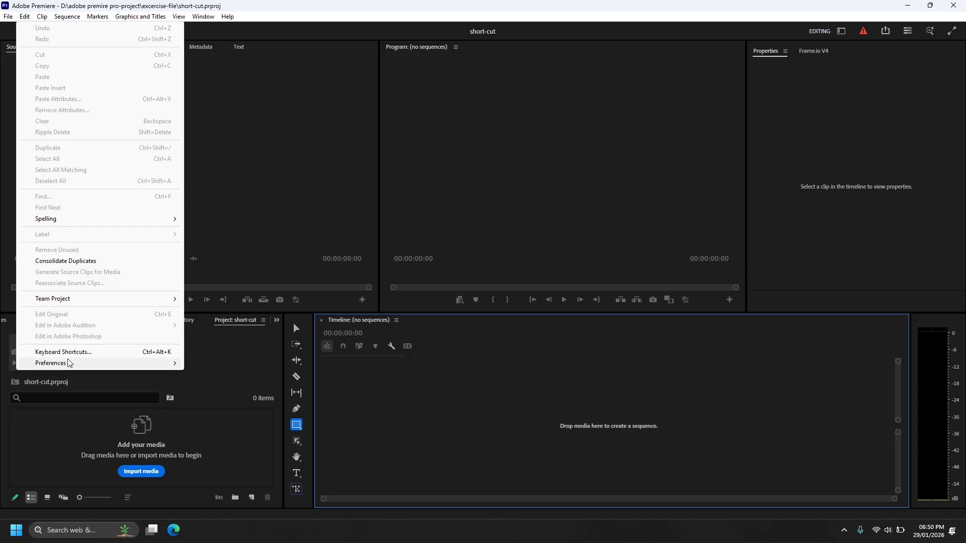
left_click(78, 352)
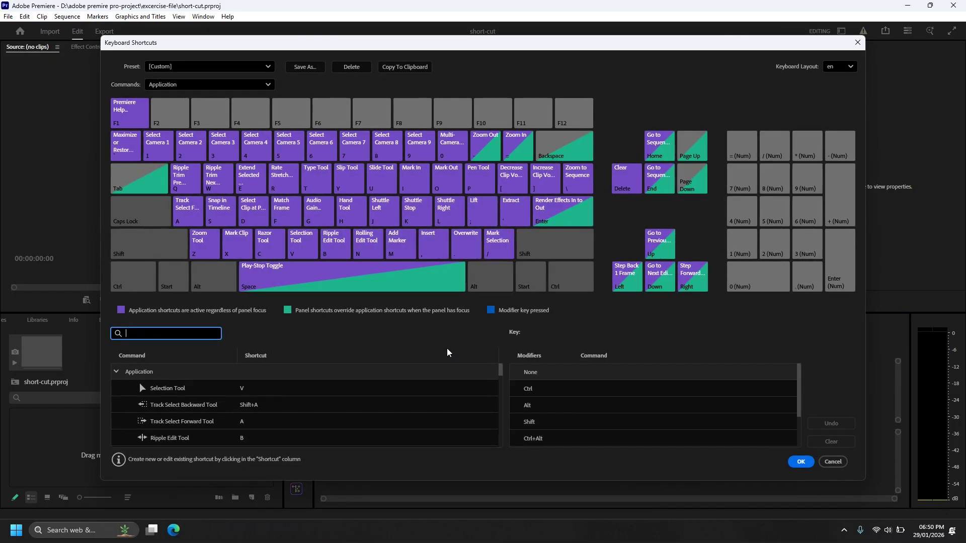
left_click(251, 70)
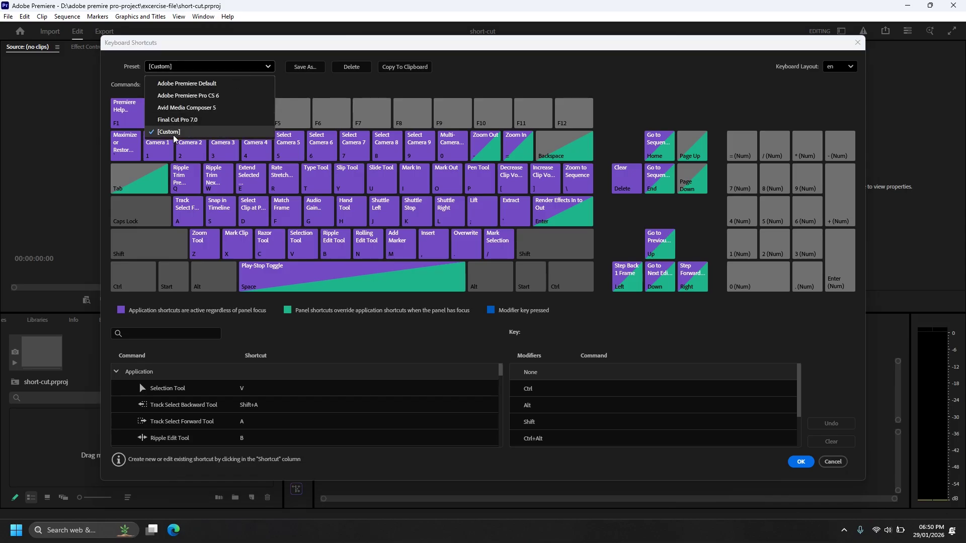
left_click(324, 95)
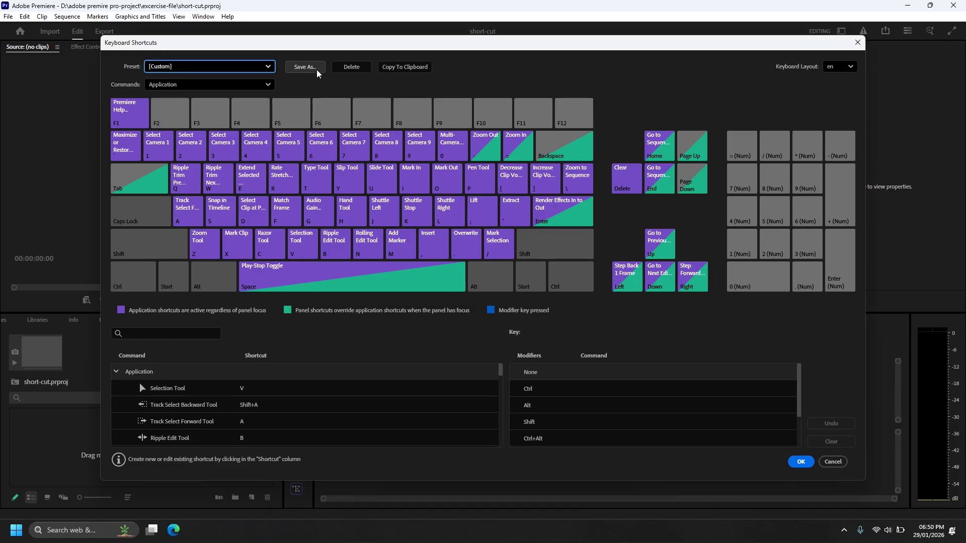
left_click(317, 69)
type("sant")
left_click(499, 296)
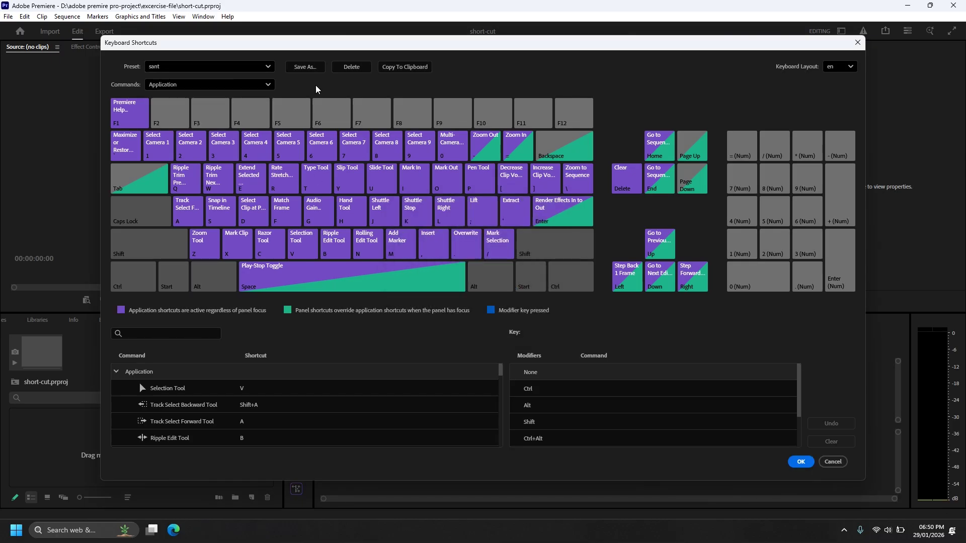
Step: Delete the "sant" keyboard layout preset
left_click(355, 74)
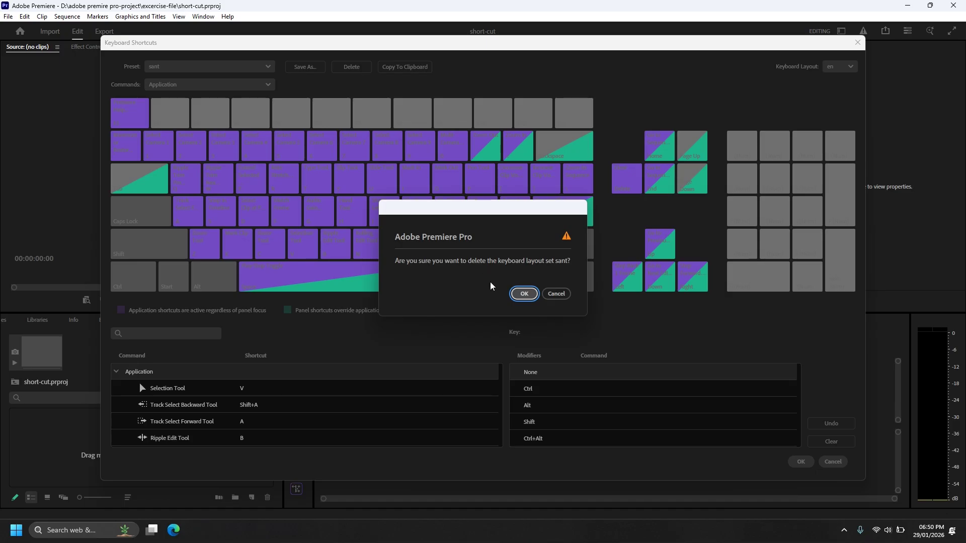
left_click(524, 296)
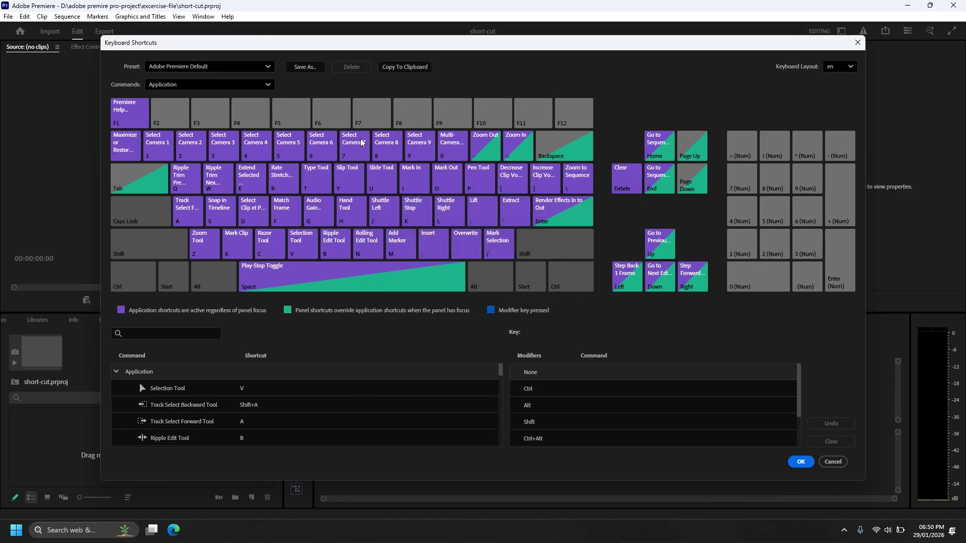